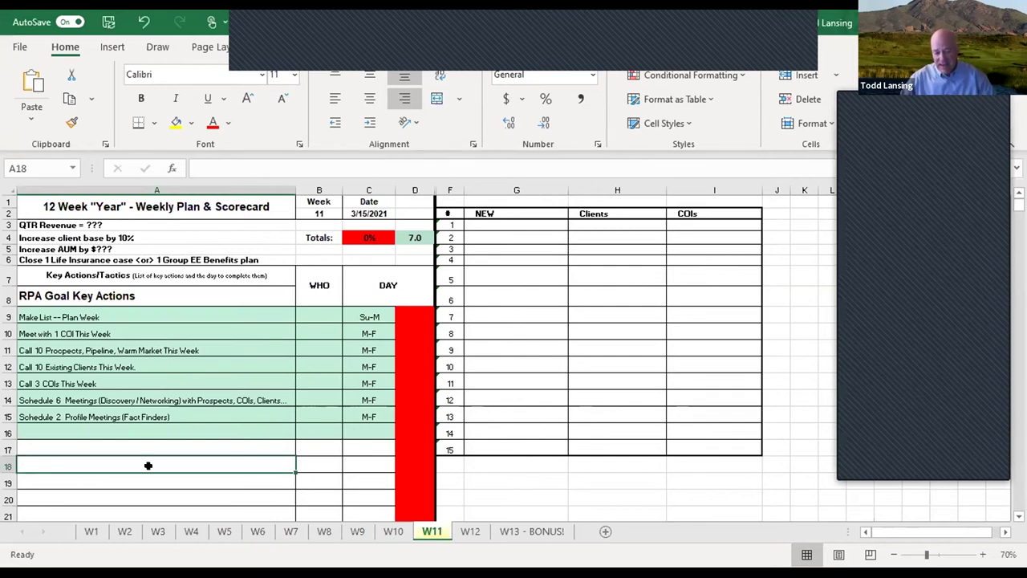
Step: Enter a score of 1 for both the Make List -- Plan Week and Meet with 1 COI actions on sheet W11
{"action": "scroll", "coordinate": [148, 465], "scroll_direction": "down", "scroll_amount": 3}
{"action": "scroll", "coordinate": [142, 426], "scroll_direction": "up", "scroll_amount": 3}
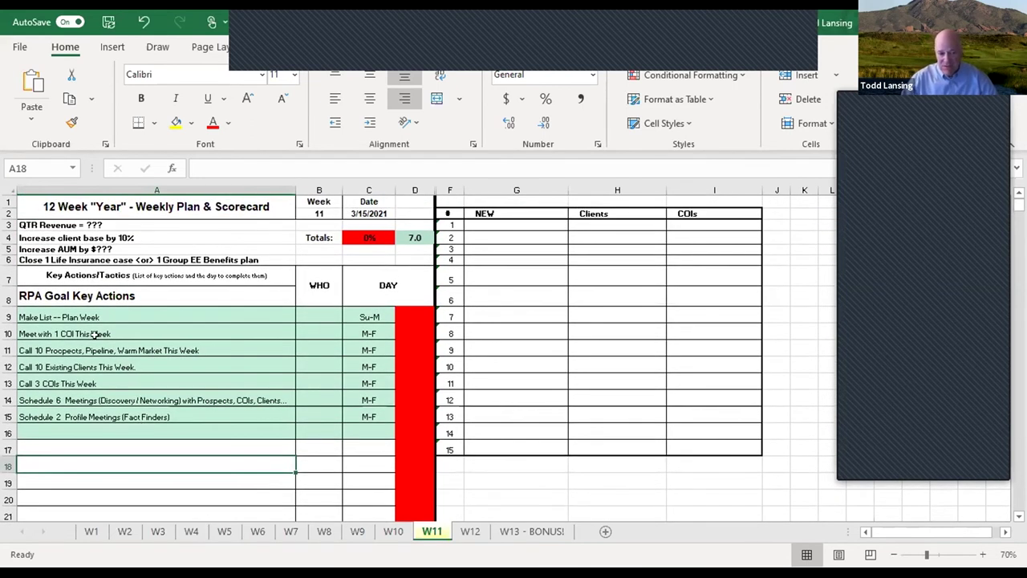
{"action": "left_click", "coordinate": [402, 316]}
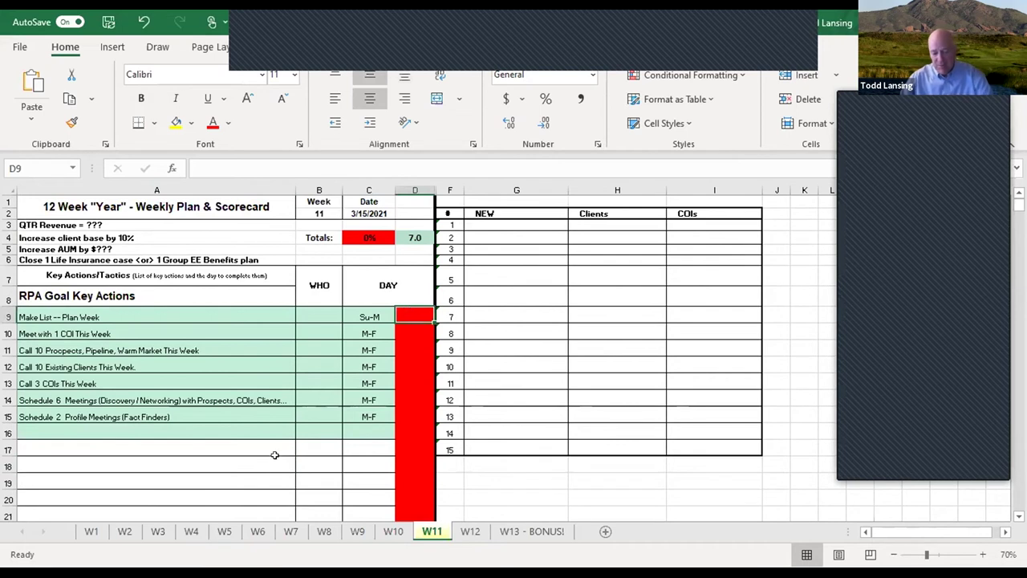
{"action": "type", "text": "1"}
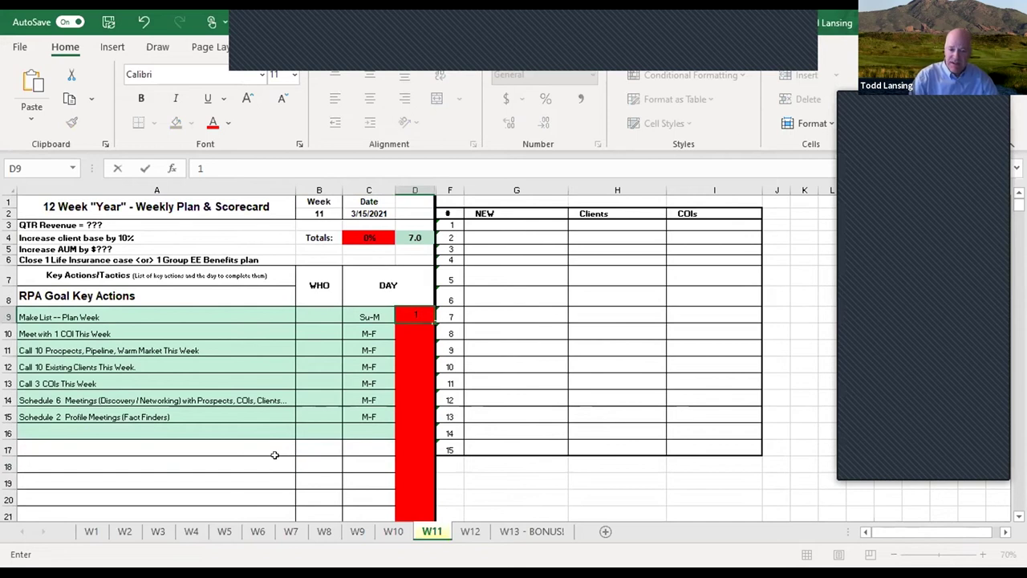
{"action": "key", "text": "Return"}
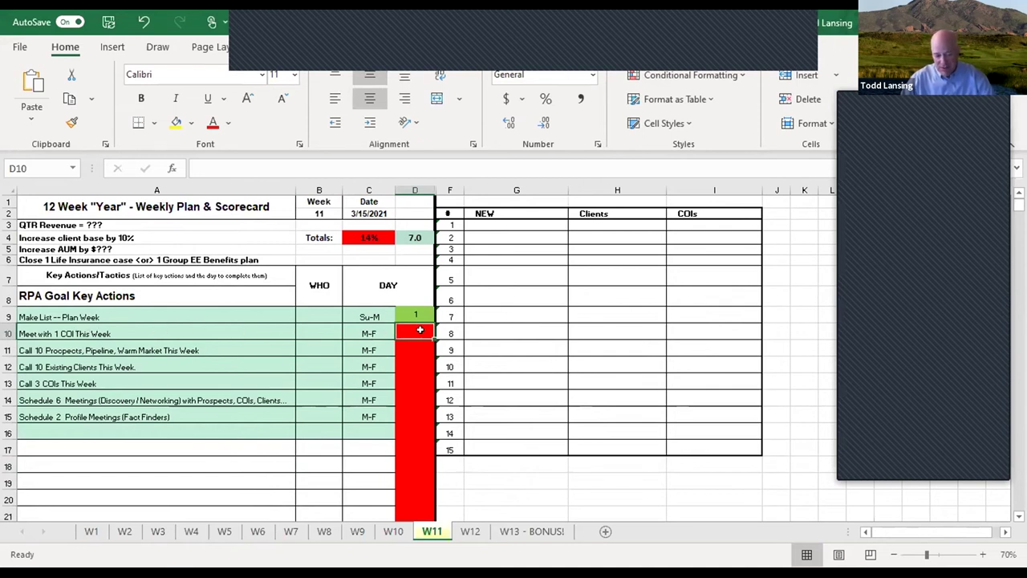
{"action": "type", "text": "1"}
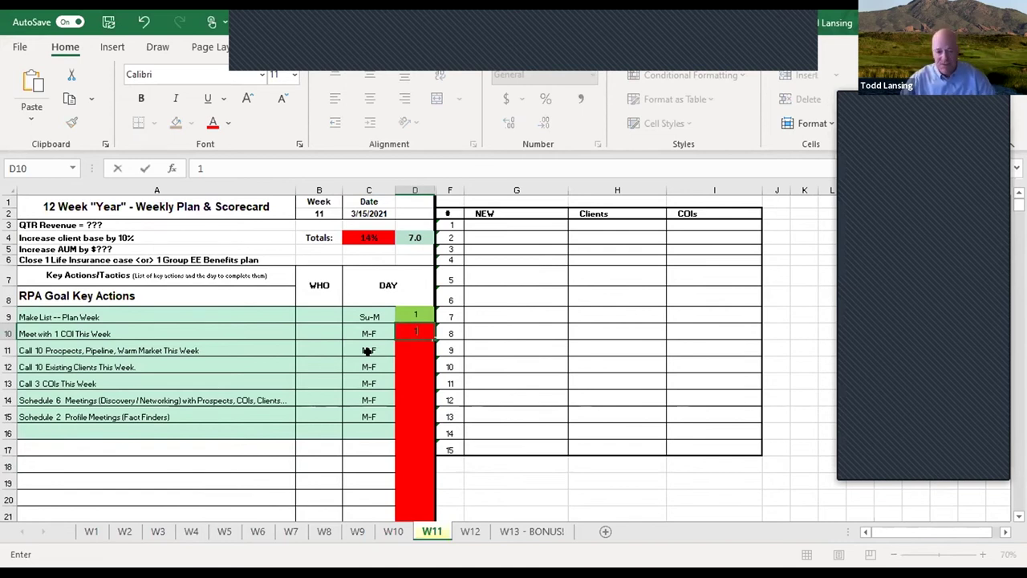
{"action": "key", "text": "Return"}
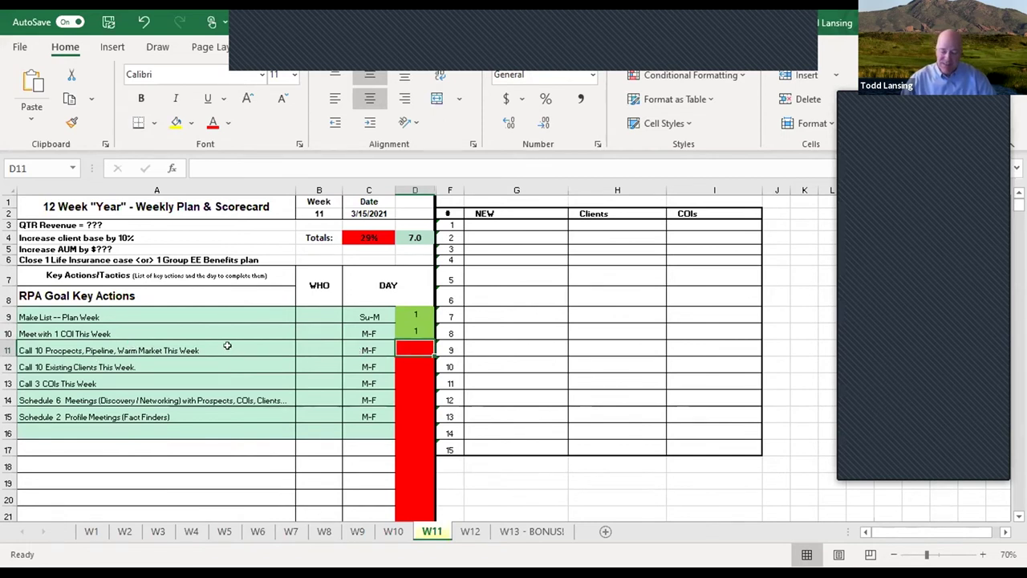
Step: Score the three call actions in D11:D13: 0.5 for prospects, 0.75 for existing clients and 0.3 for COIs
{"action": "type", "text": "0.5"}
{"action": "key", "text": "Return"}
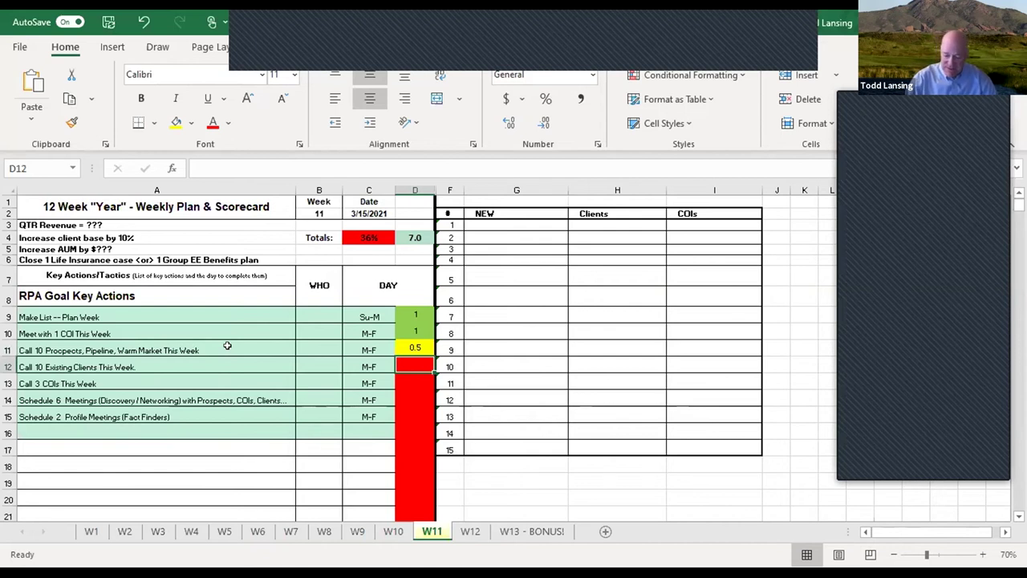
{"action": "type", "text": ".75"}
{"action": "key", "text": "Return"}
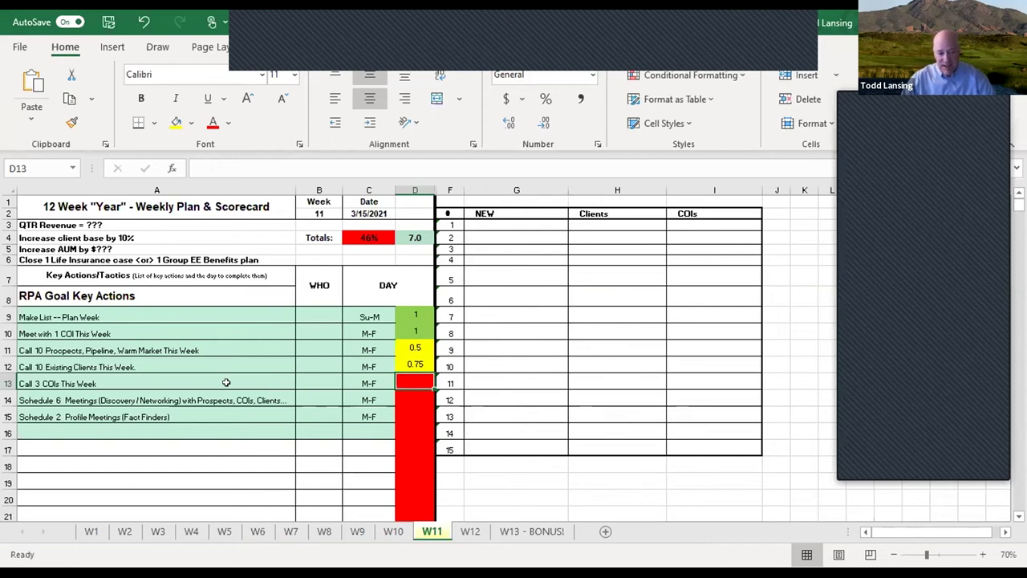
{"action": "type", "text": "0.3"}
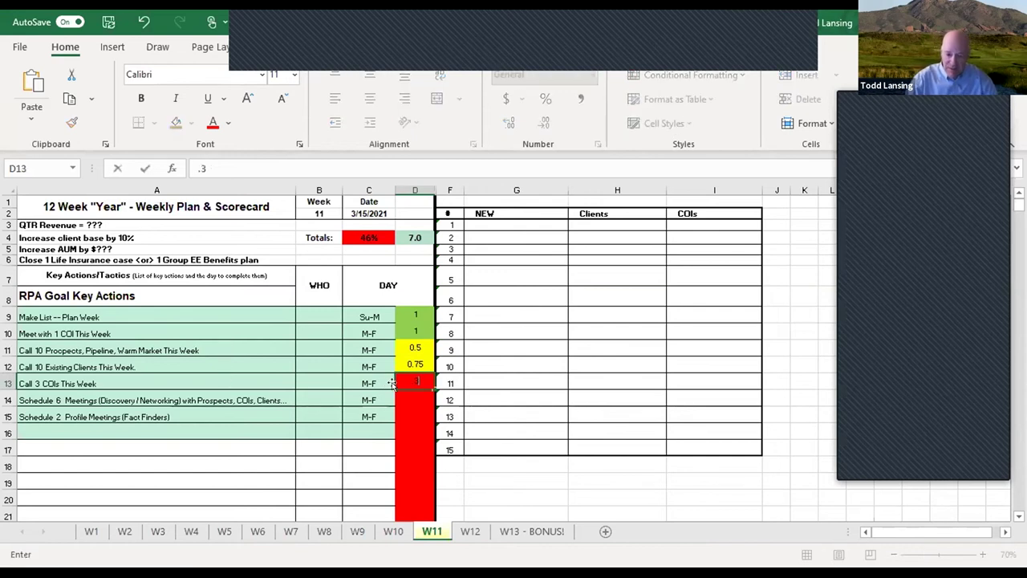
{"action": "key", "text": "Return"}
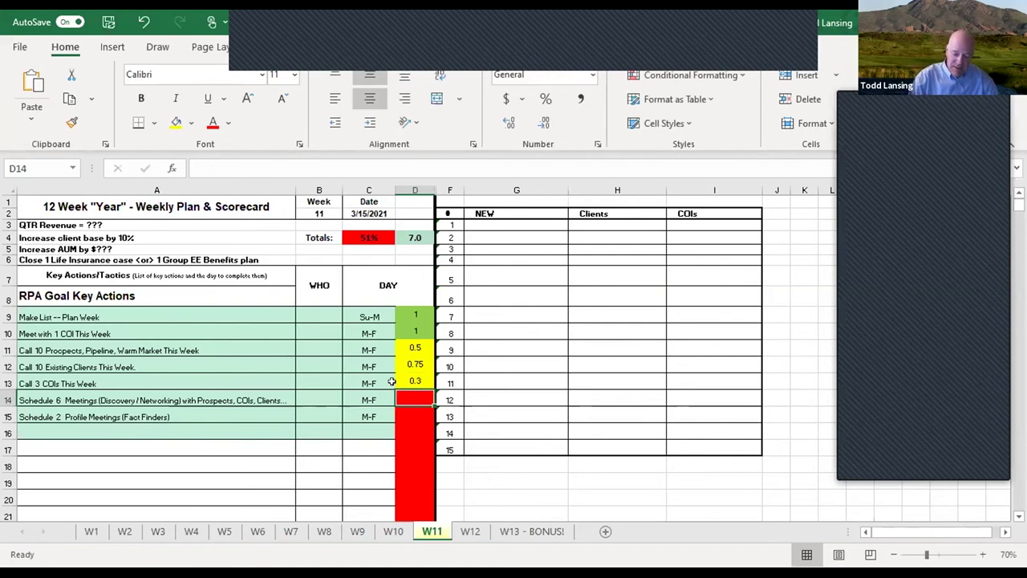
Step: Score the Schedule 6 Meetings action as 1, check the weekly total, and clear that score again
{"action": "type", "text": "1"}
{"action": "key", "text": "Return"}
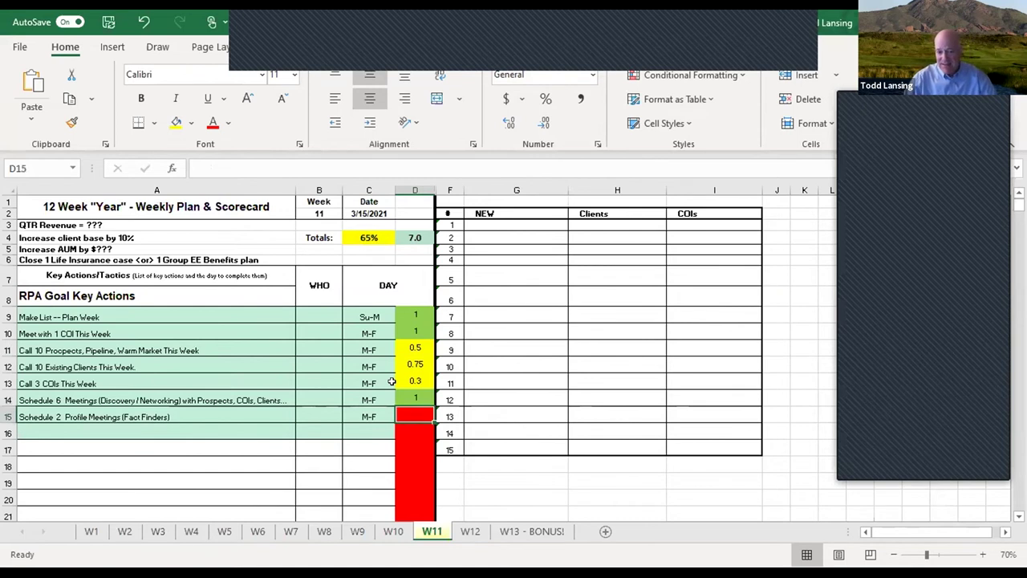
{"action": "left_click", "coordinate": [365, 236]}
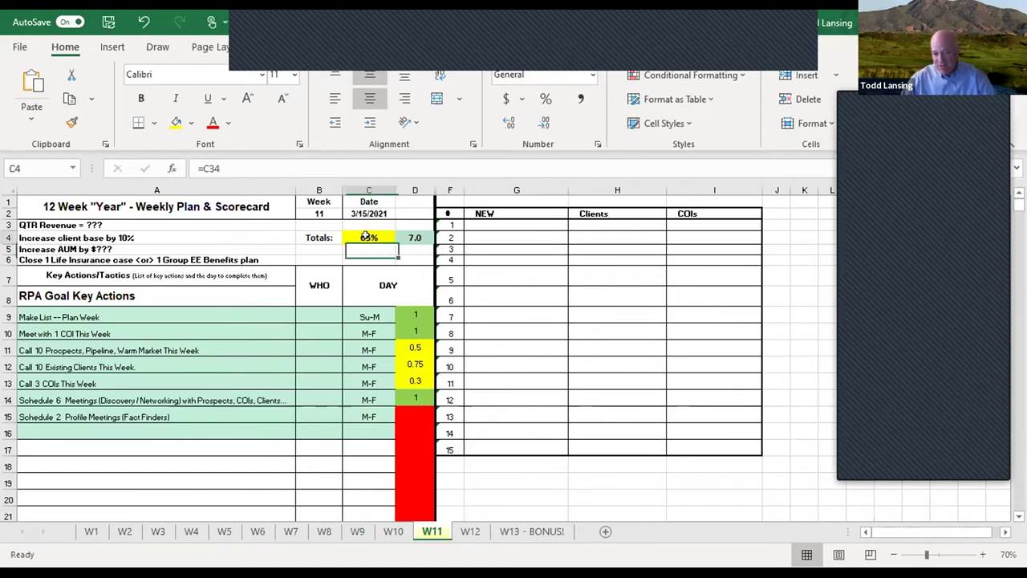
{"action": "left_click", "coordinate": [413, 393]}
{"action": "key", "text": "BackSpace"}
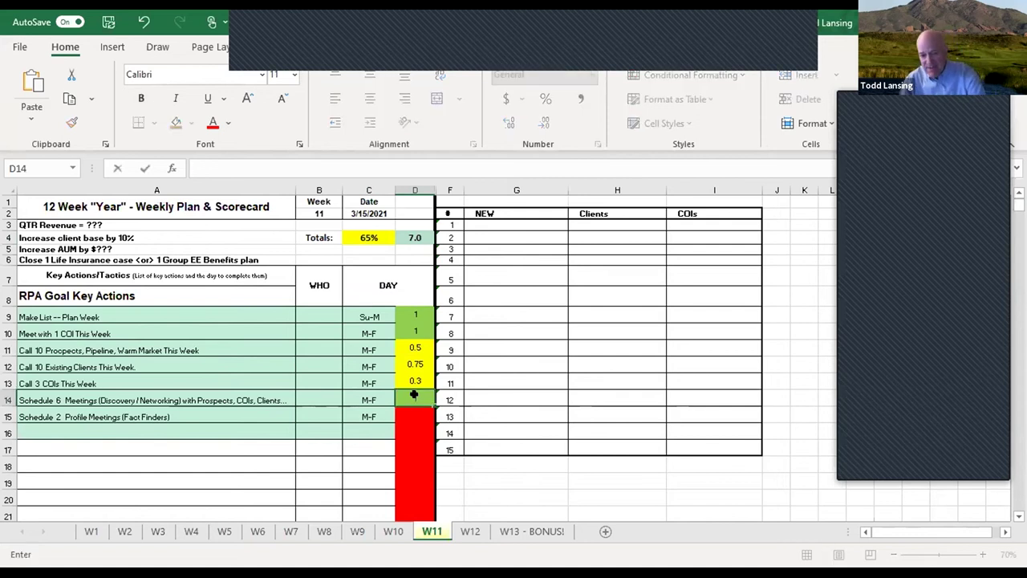
{"action": "key", "text": "Return"}
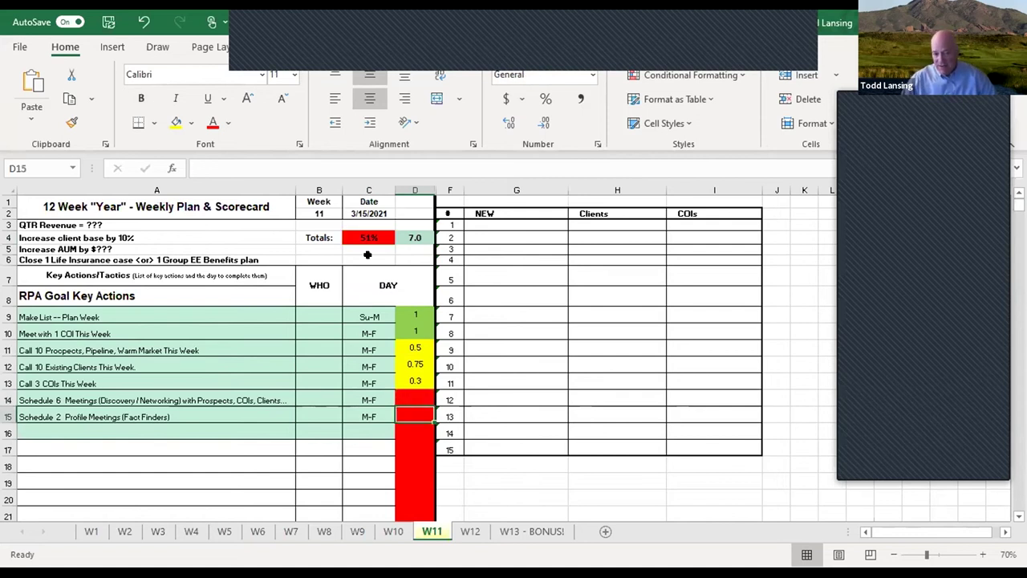
Step: Enter a score of 1 for both the Schedule 6 Meetings and Schedule 2 Profile Meetings actions in D14:D15
{"action": "key", "text": "Up"}
{"action": "type", "text": "1"}
{"action": "key", "text": "Return"}
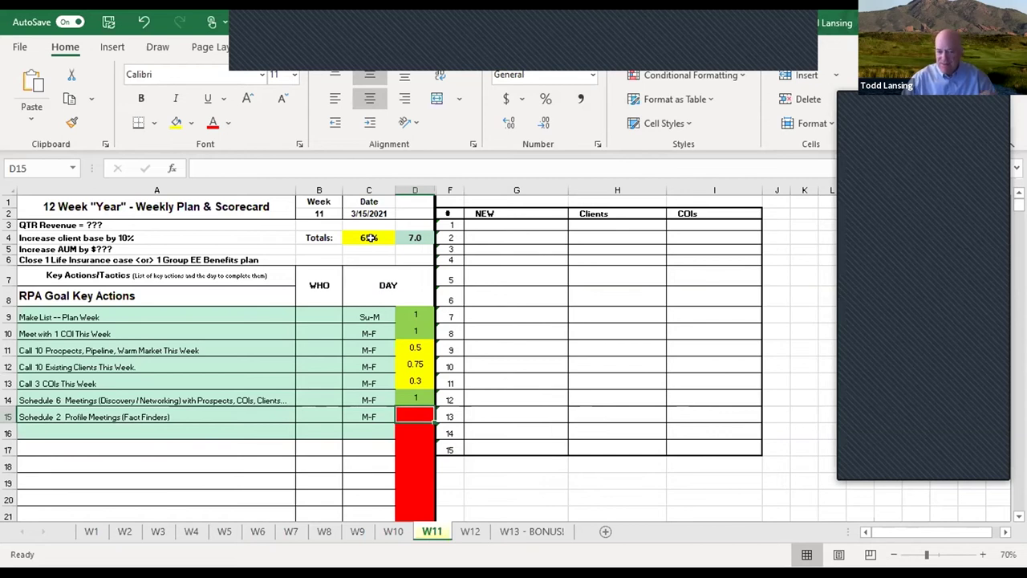
{"action": "type", "text": "1"}
{"action": "key", "text": "Return"}
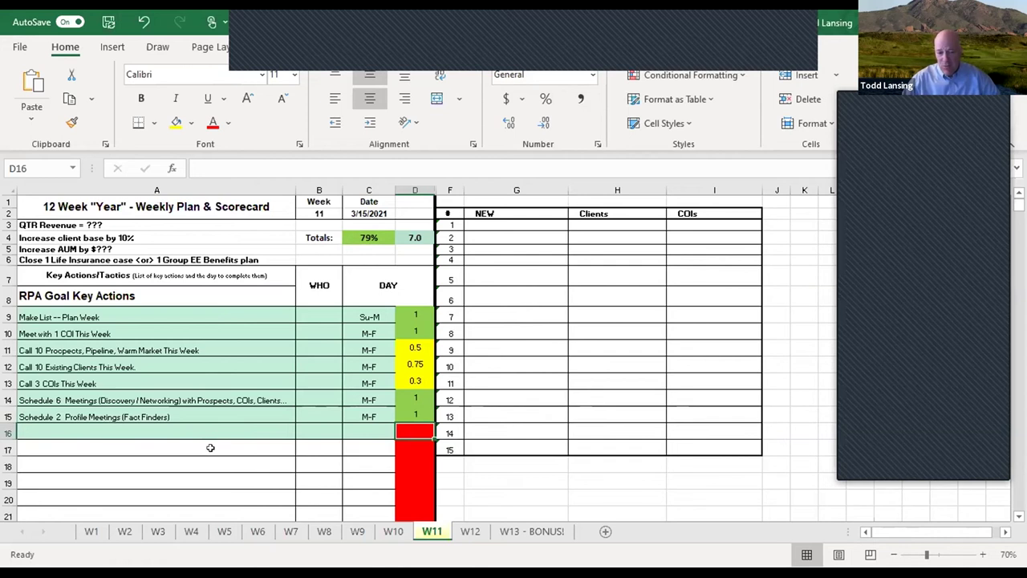
Step: Add four placeholder actions, aaa, bbb, ccc and dd, in cells A17:A20 of the key actions list
{"action": "left_click_drag", "start_coordinate": [223, 448], "coordinate": [229, 498]}
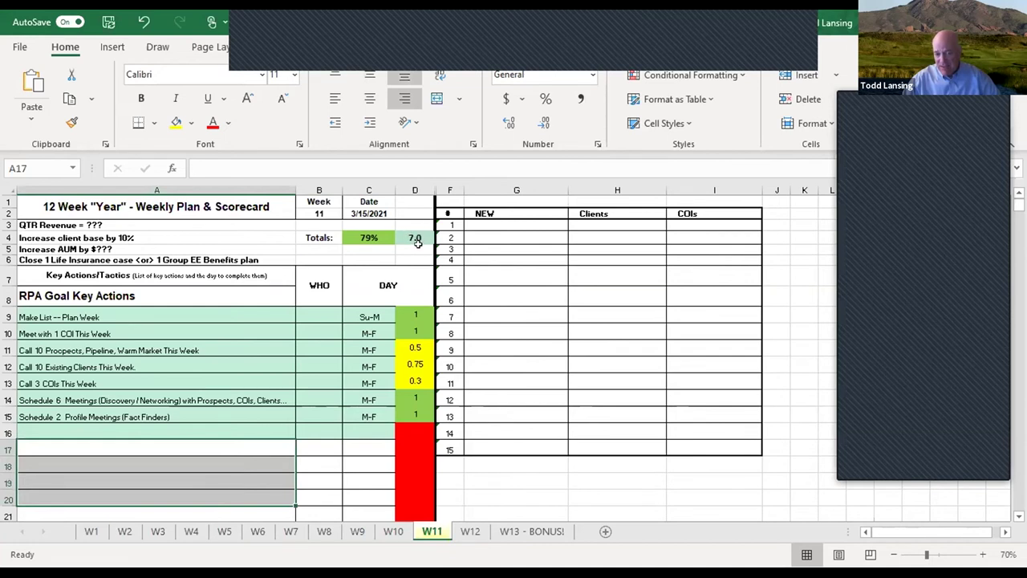
{"action": "type", "text": "aaa"}
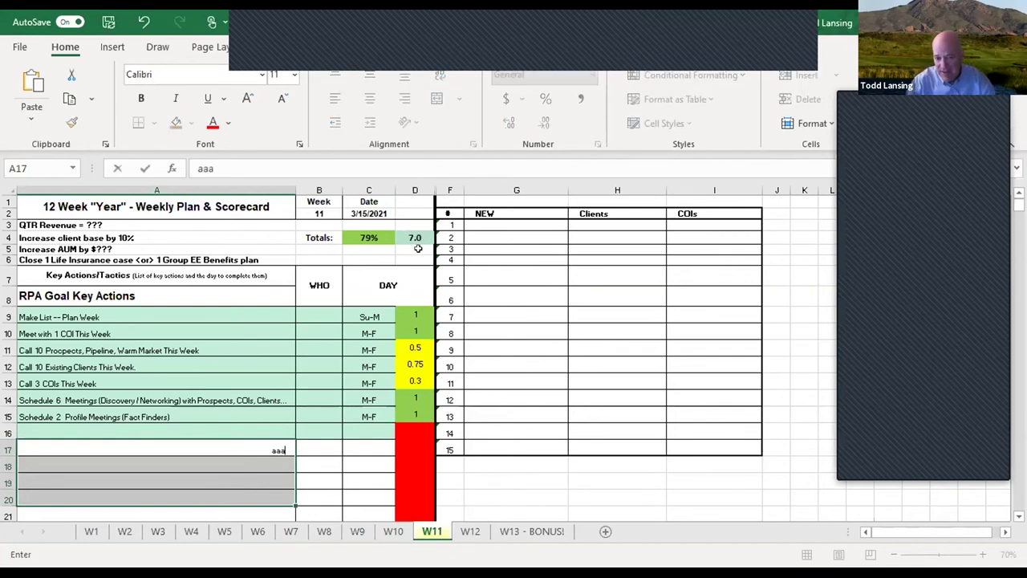
{"action": "key", "text": "Return"}
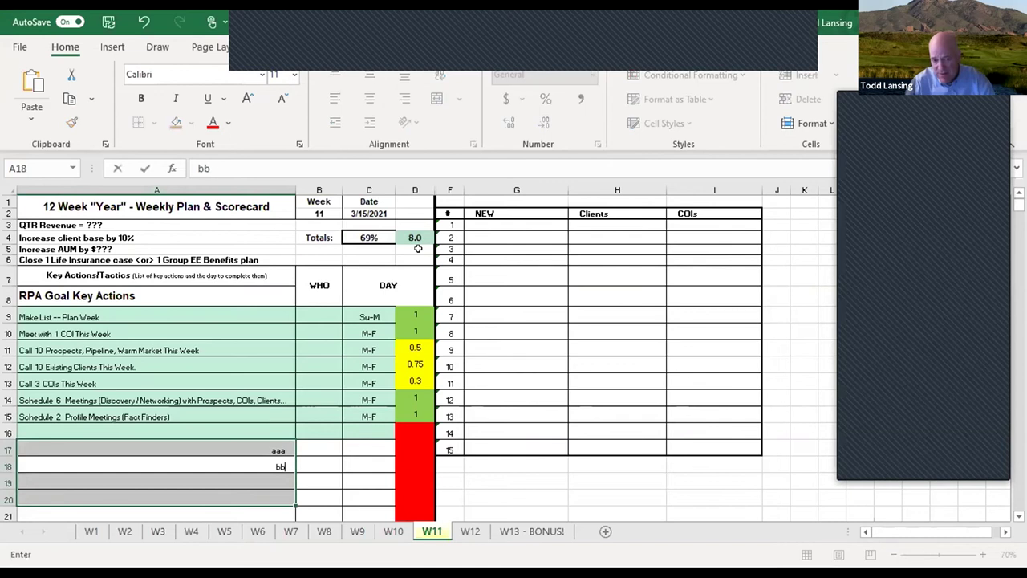
{"action": "type", "text": "bbb"}
{"action": "key", "text": "Return"}
{"action": "type", "text": "ccc"}
{"action": "key", "text": "Return"}
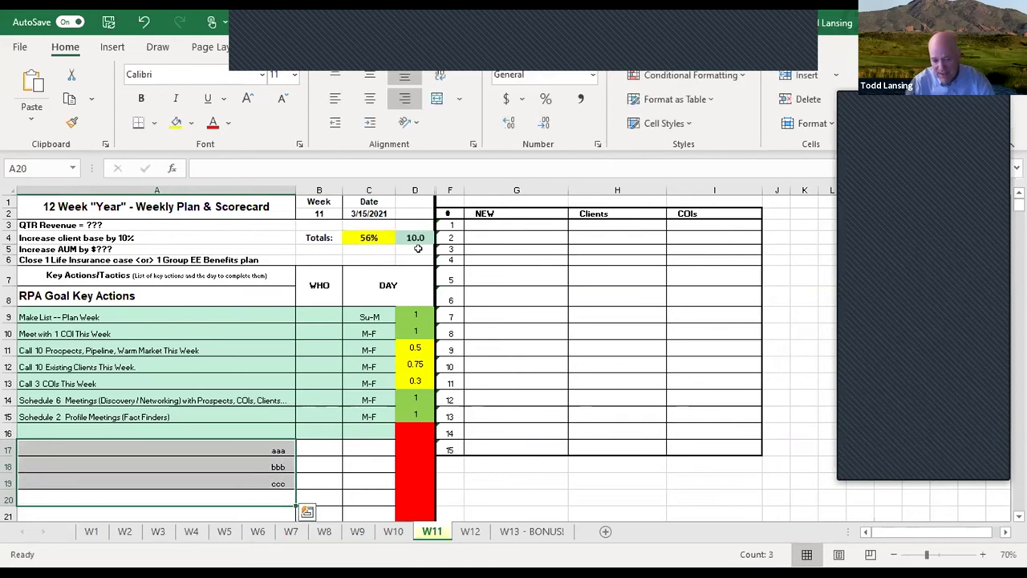
{"action": "type", "text": "dd"}
{"action": "key", "text": "Return"}
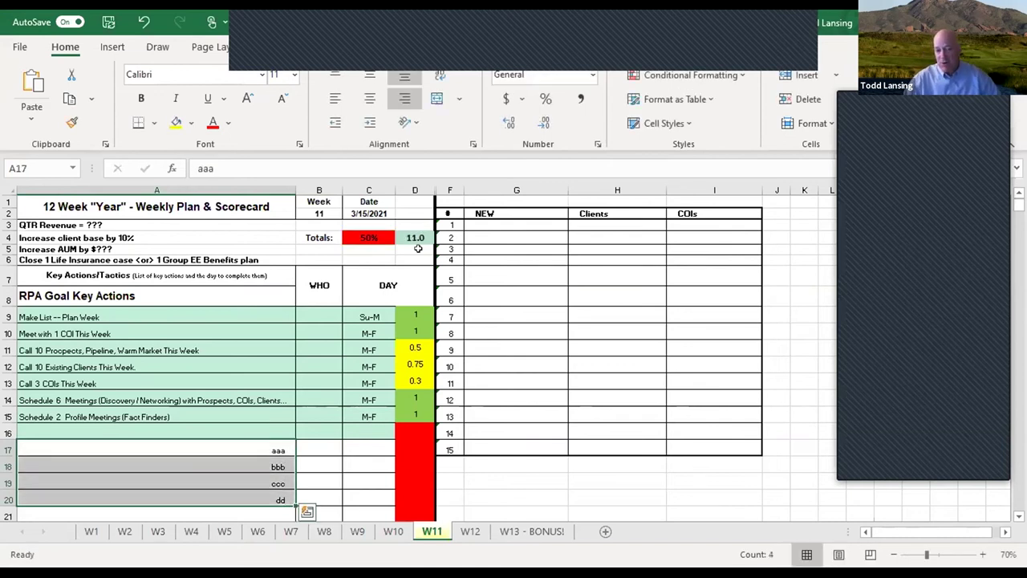
Step: Check the action count in D4, and score the placeholder actions in D17:D20 as 1, 1, 1 and 0
{"action": "left_click", "coordinate": [415, 238]}
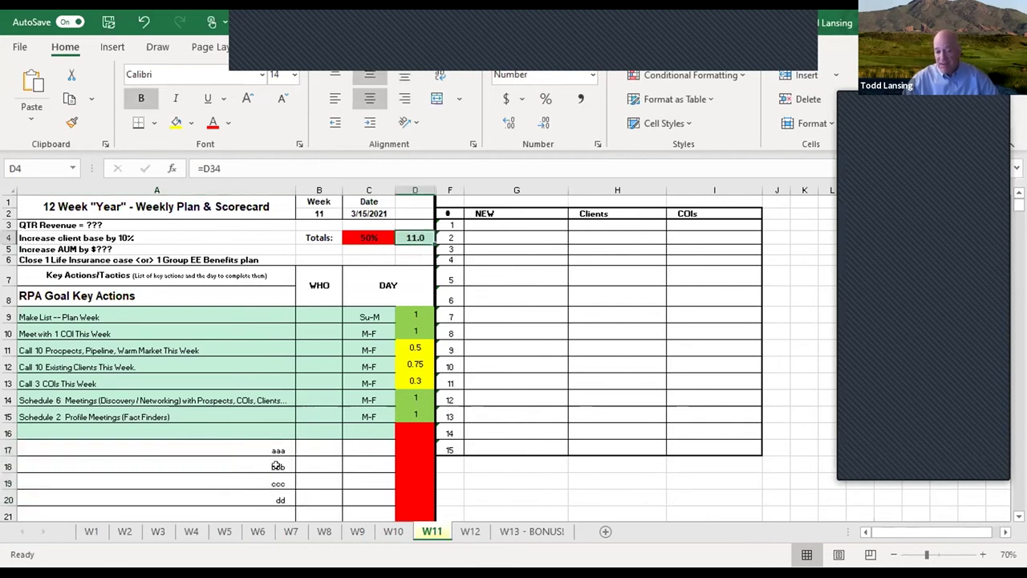
{"action": "left_click", "coordinate": [405, 442]}
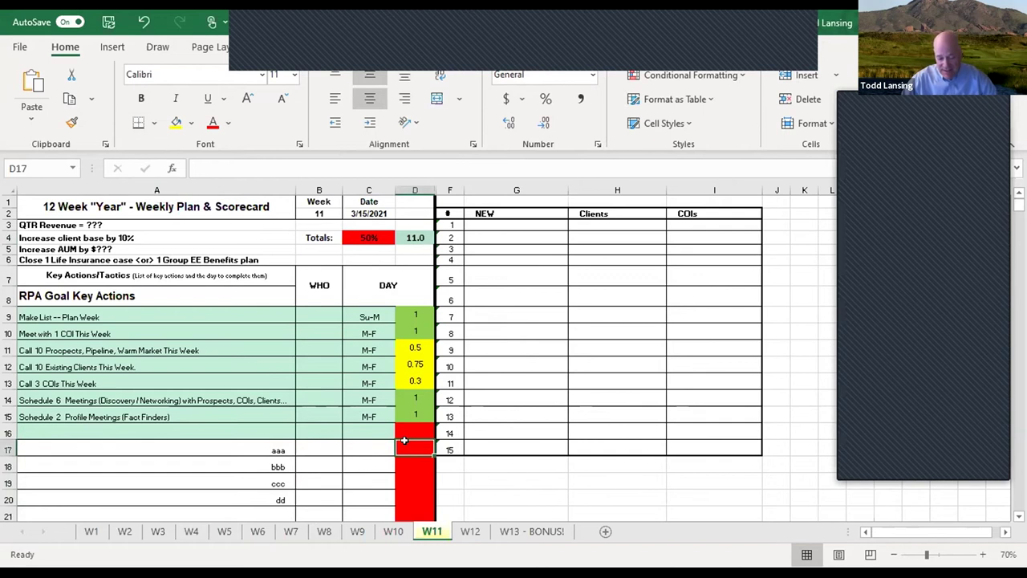
{"action": "type", "text": "1"}
{"action": "key", "text": "Return"}
{"action": "type", "text": "1"}
{"action": "key", "text": "Return"}
{"action": "type", "text": "1"}
{"action": "key", "text": "Return"}
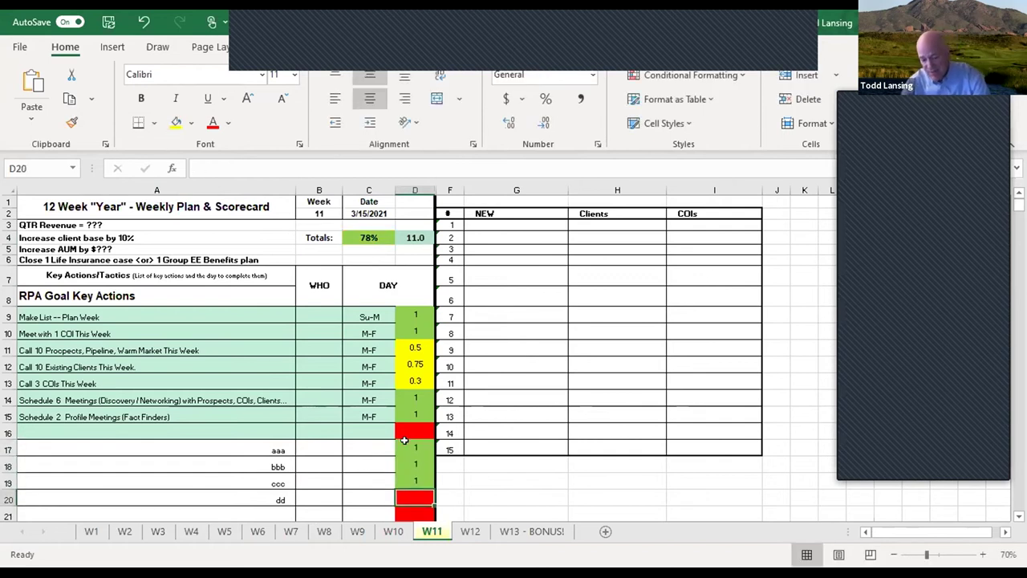
{"action": "type", "text": "0"}
{"action": "key", "text": "Return"}
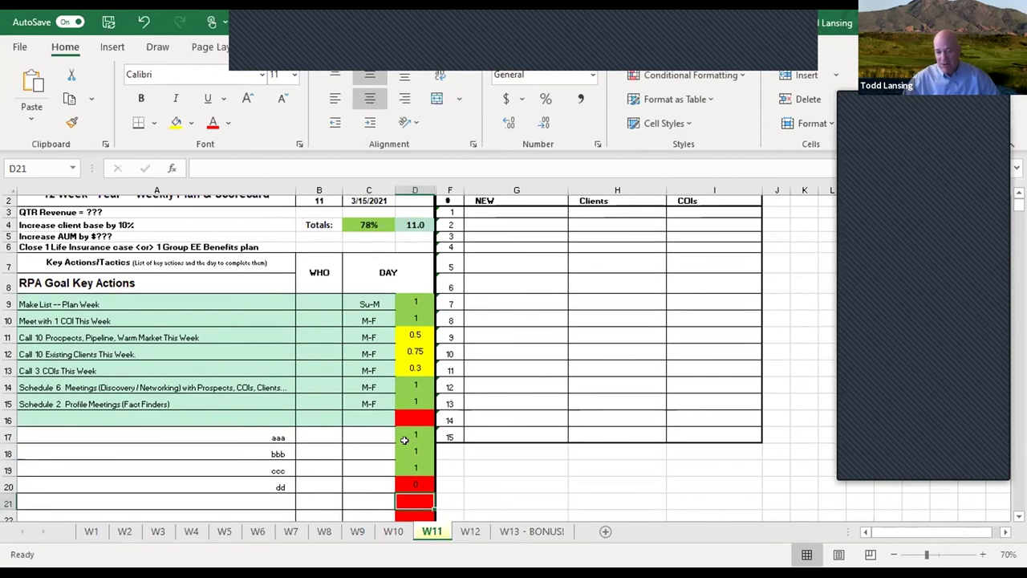
{"action": "scroll", "coordinate": [356, 425], "scroll_direction": "up", "scroll_amount": 1}
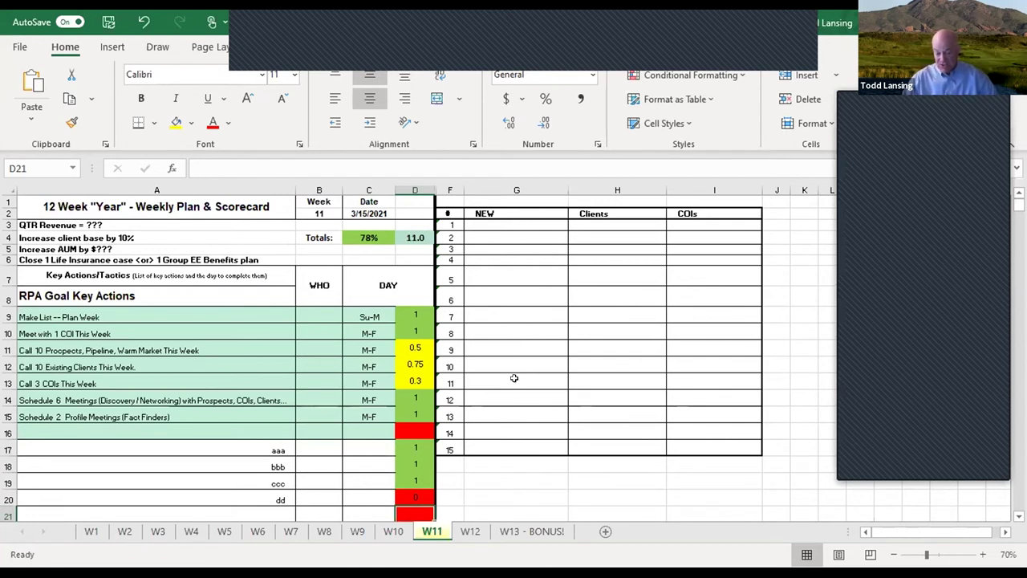
{"action": "left_click", "coordinate": [369, 237]}
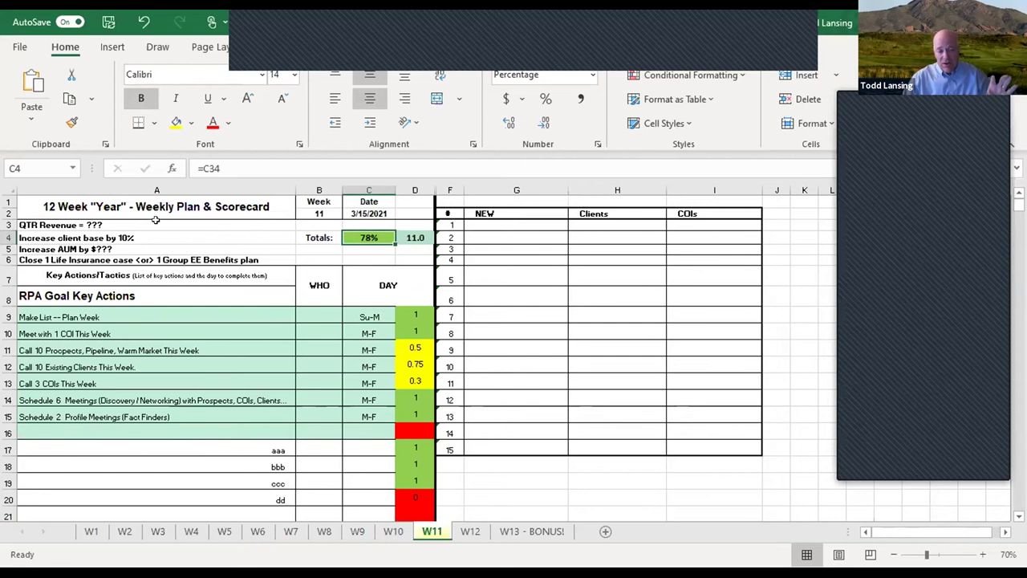
{"action": "left_click", "coordinate": [164, 207]}
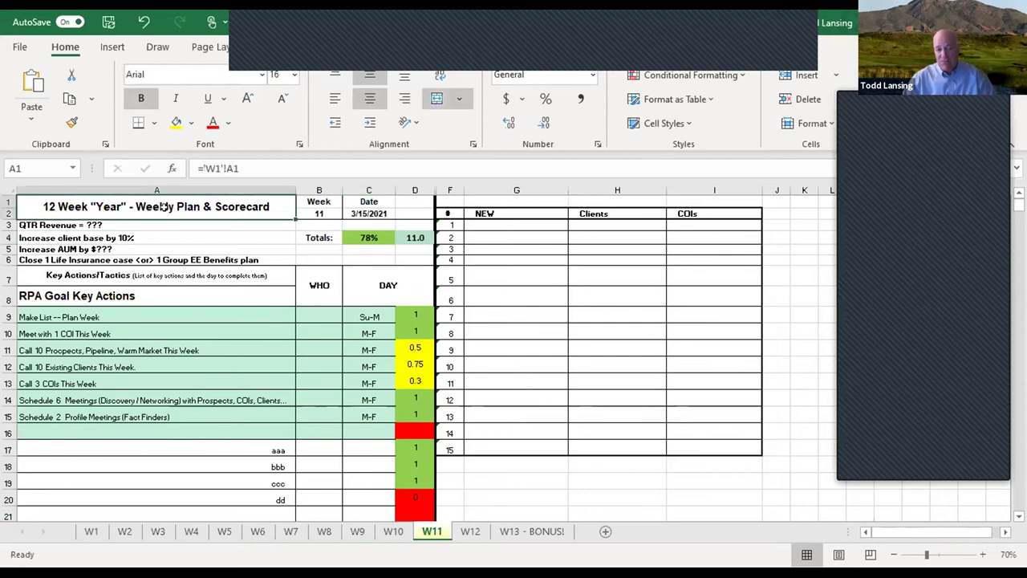
{"action": "left_click_drag", "start_coordinate": [151, 224], "coordinate": [153, 259]}
{"action": "key", "text": "ctrl+v"}
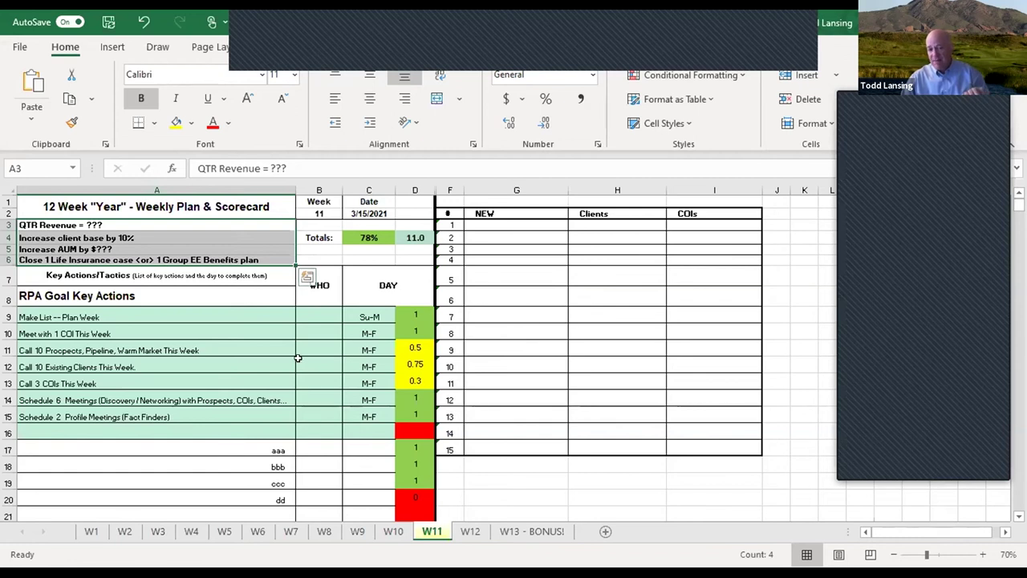
{"action": "left_click_drag", "start_coordinate": [318, 317], "coordinate": [320, 437]}
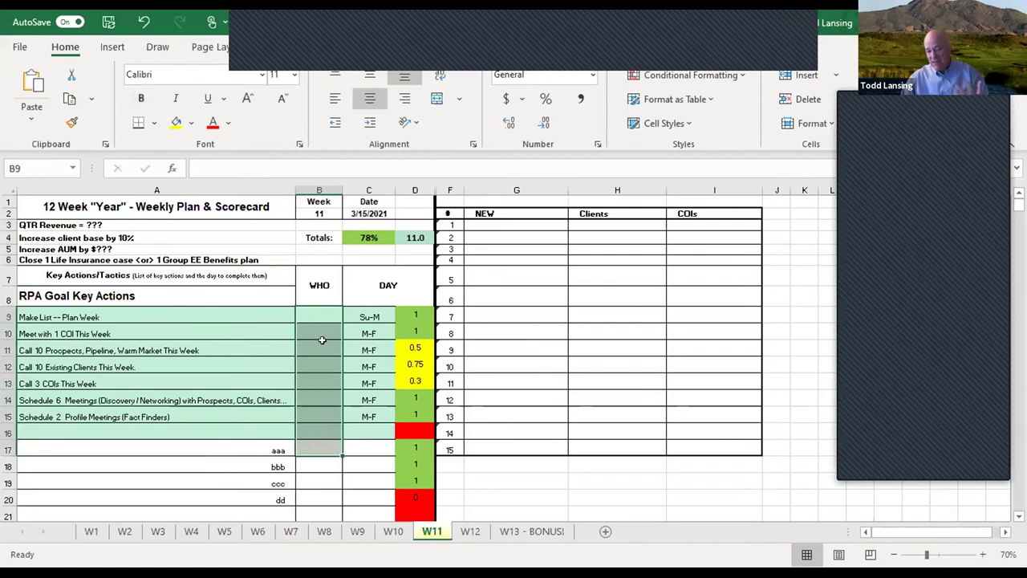